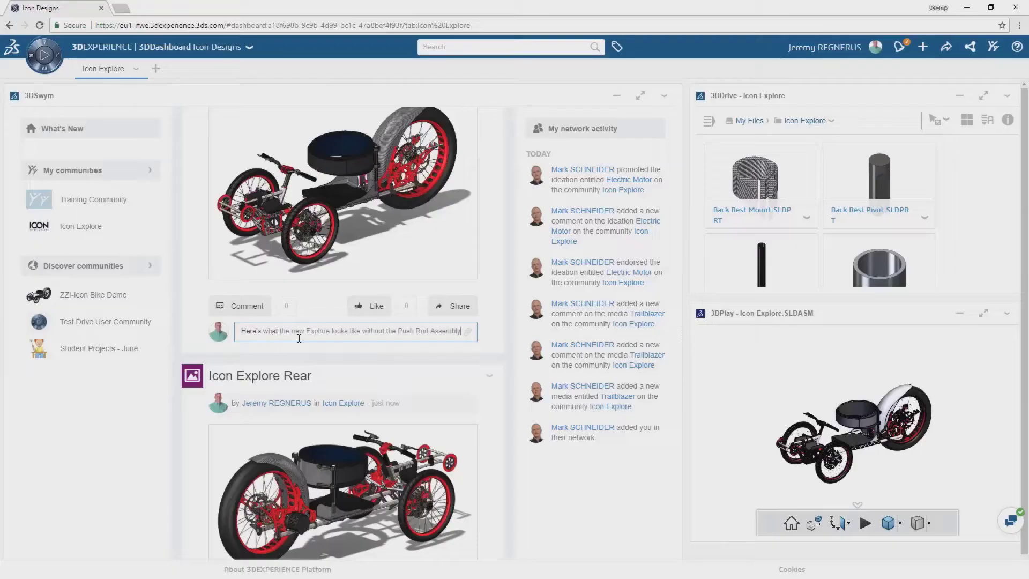
Step: Post the typed comment to the Icon Explore feed and scroll down through the feed
key("Return")
scroll(343, 322, "down", 3)
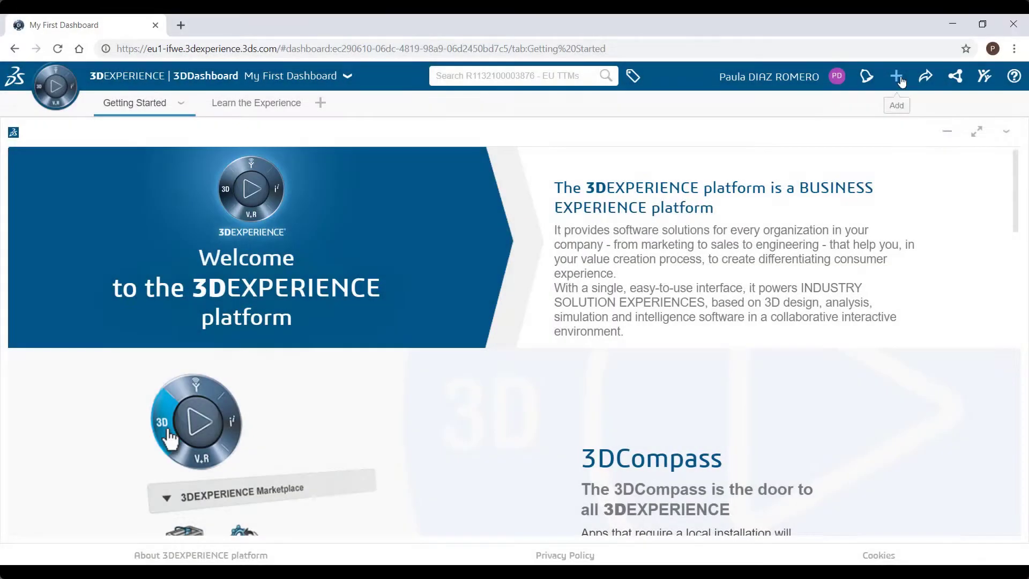
Step: Create a new dashboard named PROJET 3DExperience
left_click(896, 76)
left_click(904, 145)
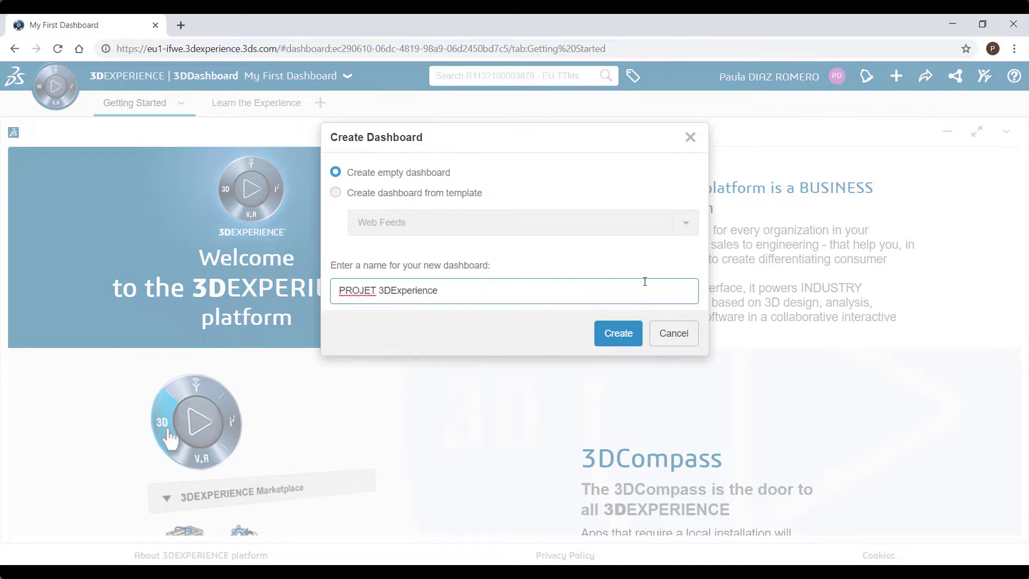
left_click(625, 340)
Step: Add 3DSwym, 3DDrive below it, 3DPlay and Project Planning widgets to the dashboard
left_click(55, 86)
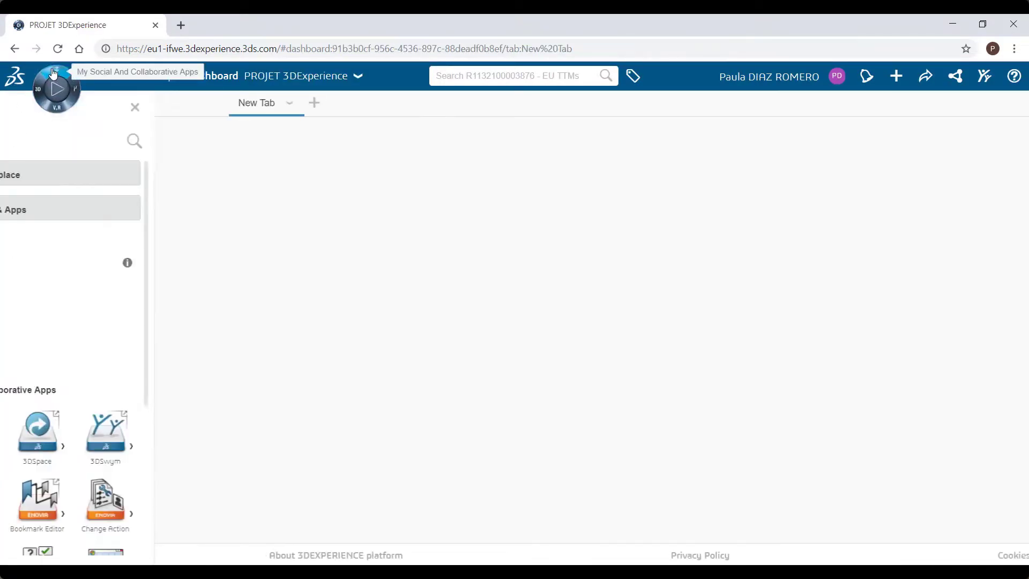
left_click_drag(240, 433, 295, 370)
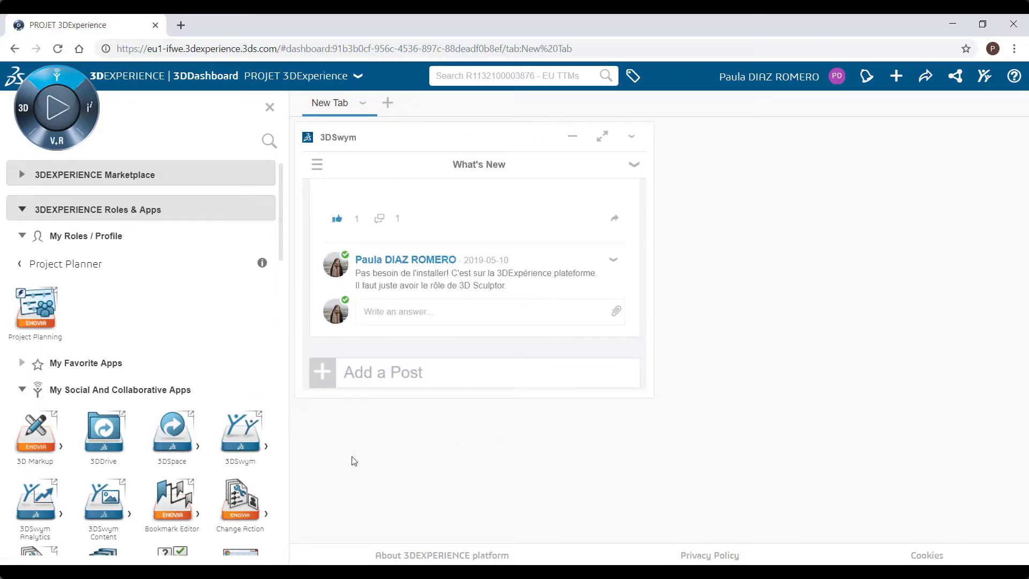
left_click_drag(106, 433, 428, 530)
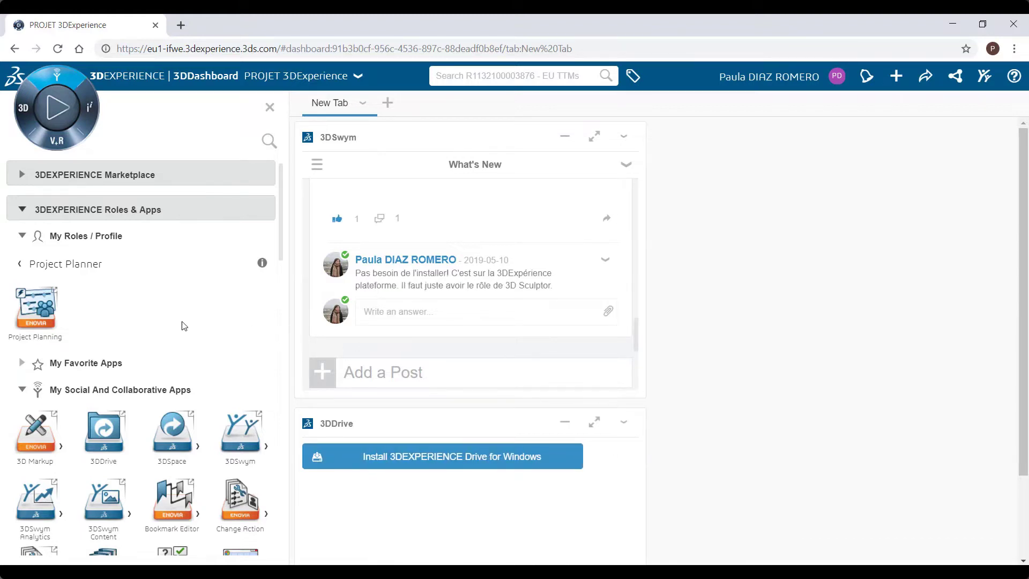
left_click(24, 105)
left_click_drag(137, 433, 807, 322)
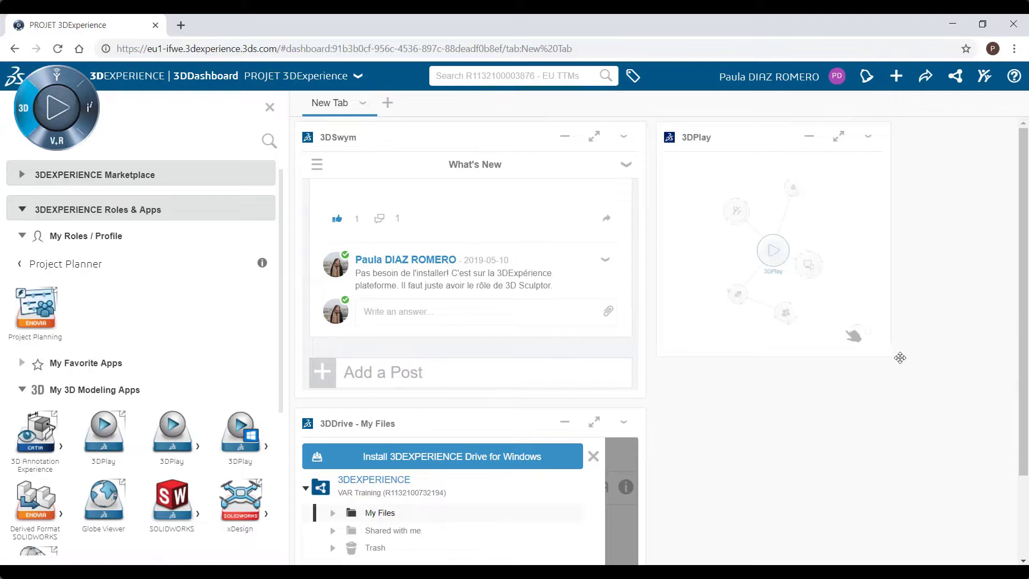
left_click_drag(46, 313, 662, 276)
left_click_drag(739, 272, 786, 275)
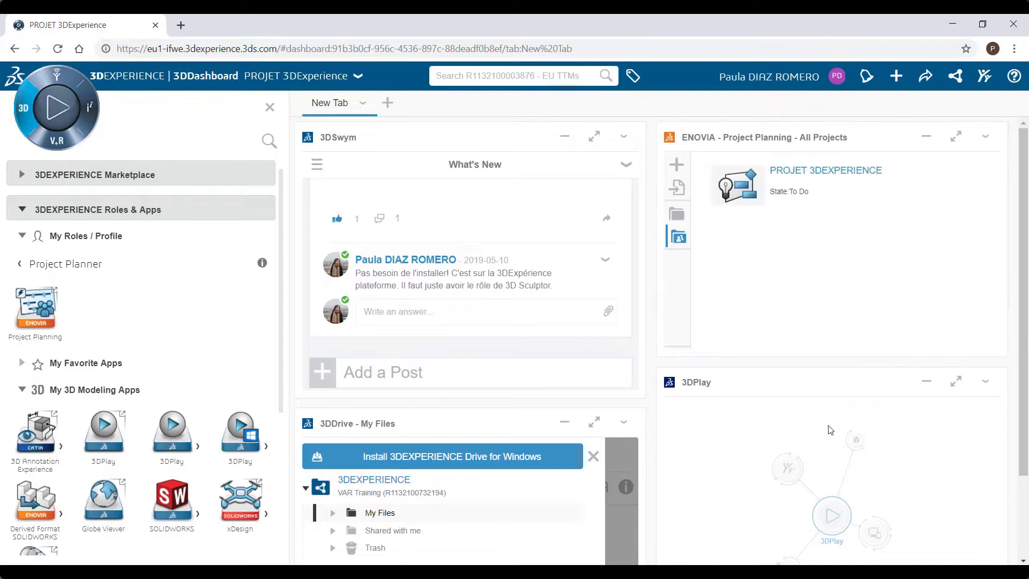
left_click(269, 107)
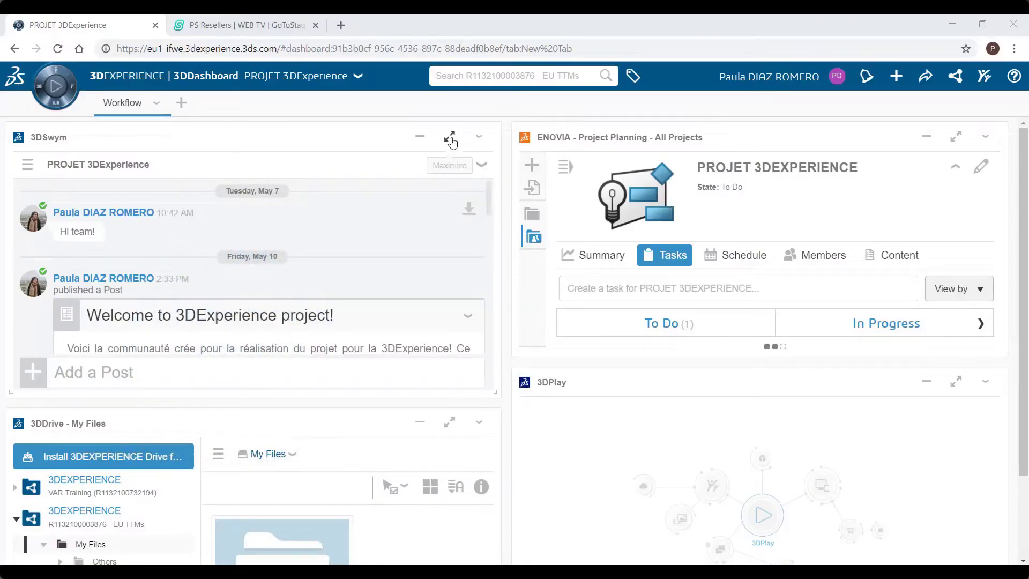
Step: Maximize 3DSwym, read the 'Welcome to 3DExperience project!' post, then scroll to the brainstorming post
left_click(451, 138)
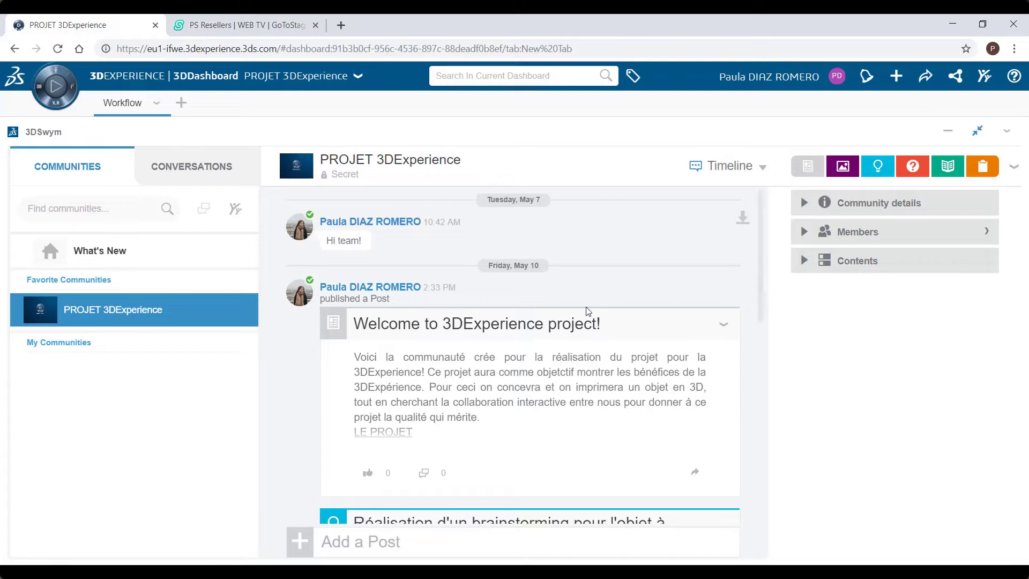
left_click(642, 432)
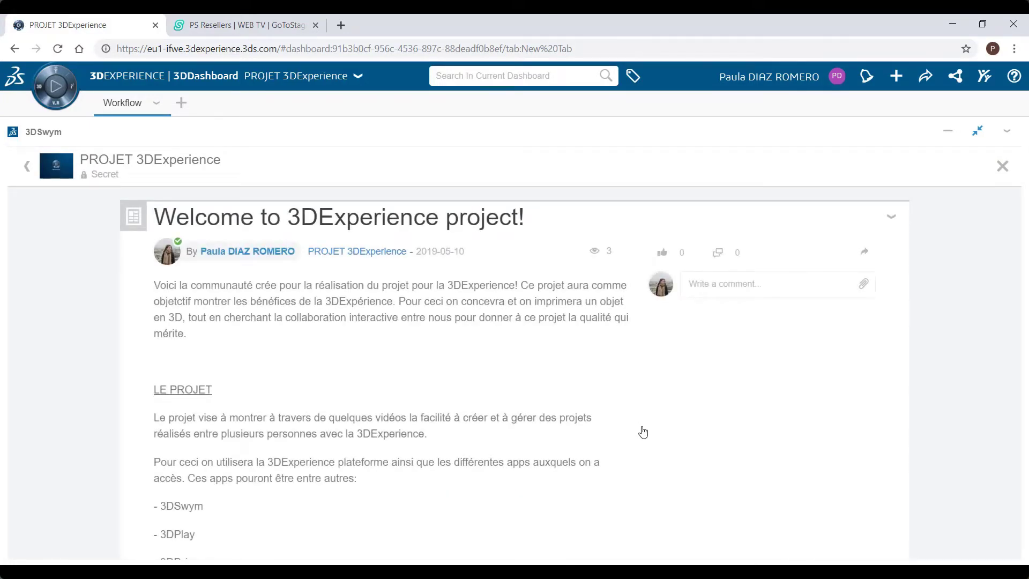
left_click(1001, 166)
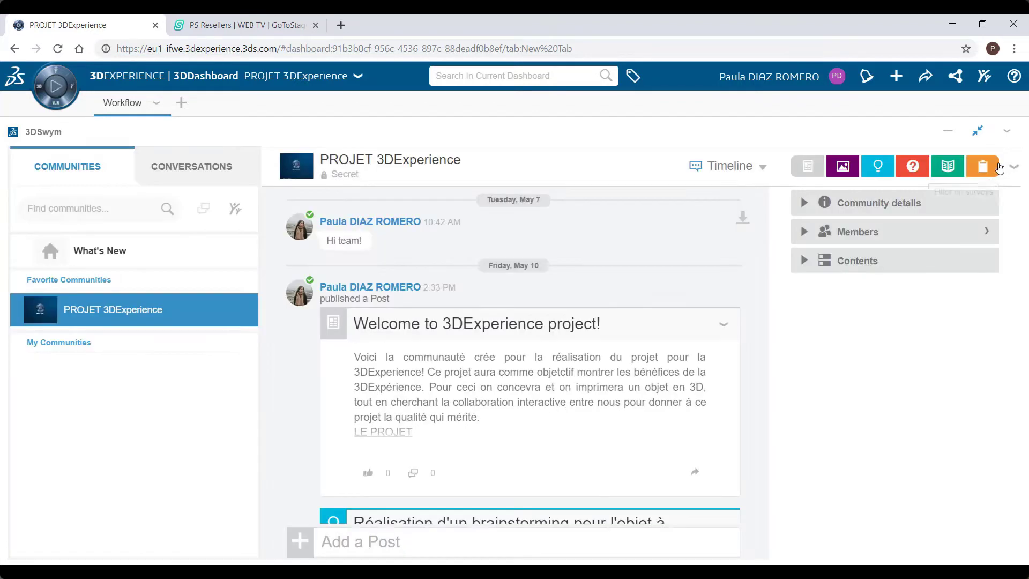
scroll(768, 360, "down", 3)
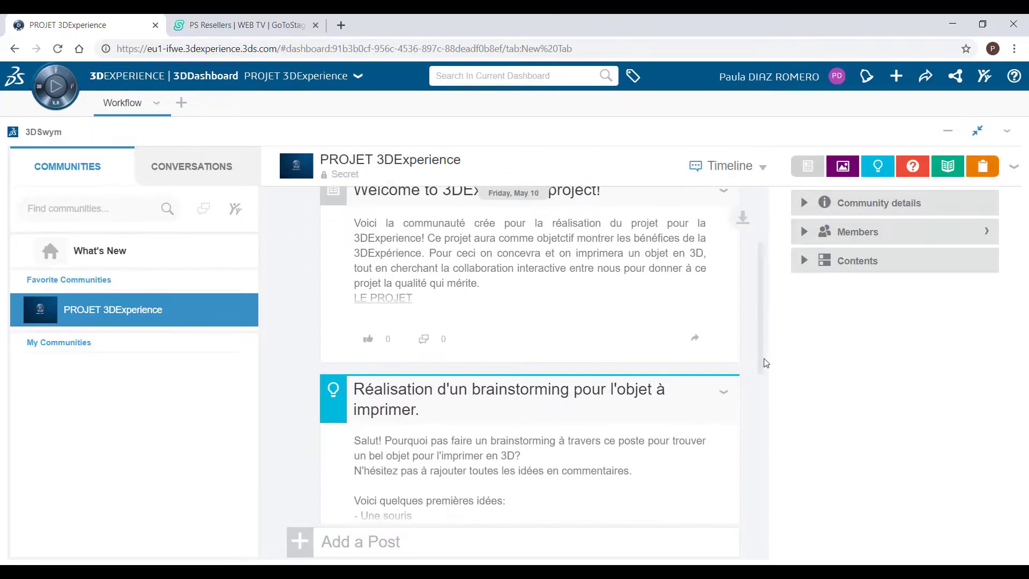
scroll(758, 362, "down", 1)
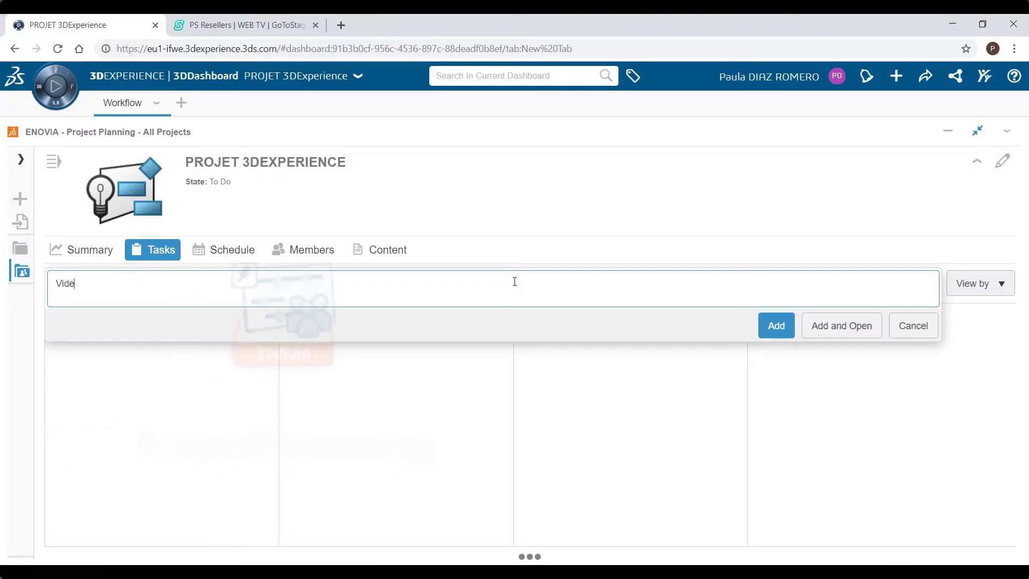
Step: Add the task 'Video for 3DExperience' to To Do and edit its details
type("for 3DExperience")
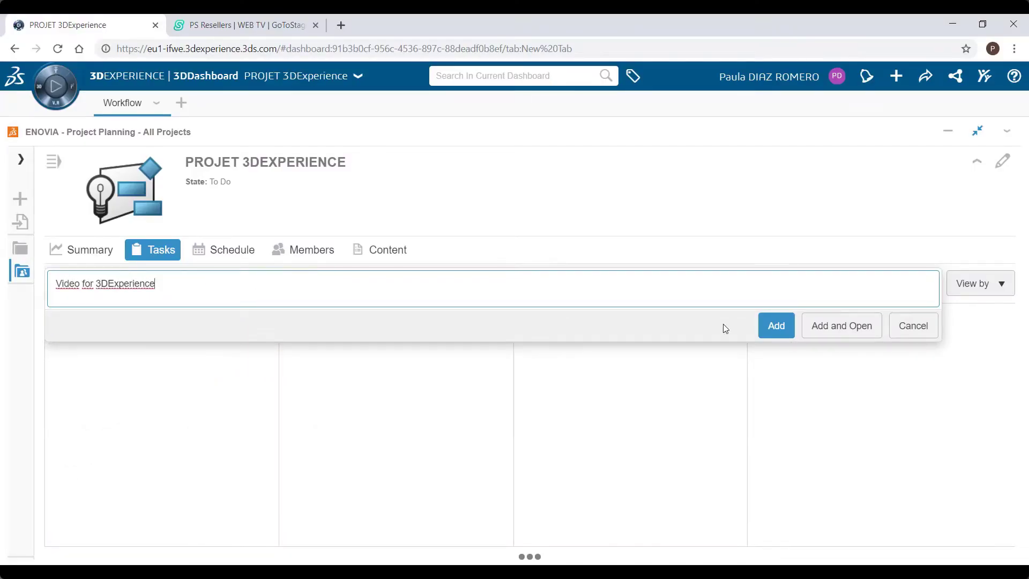
left_click(765, 327)
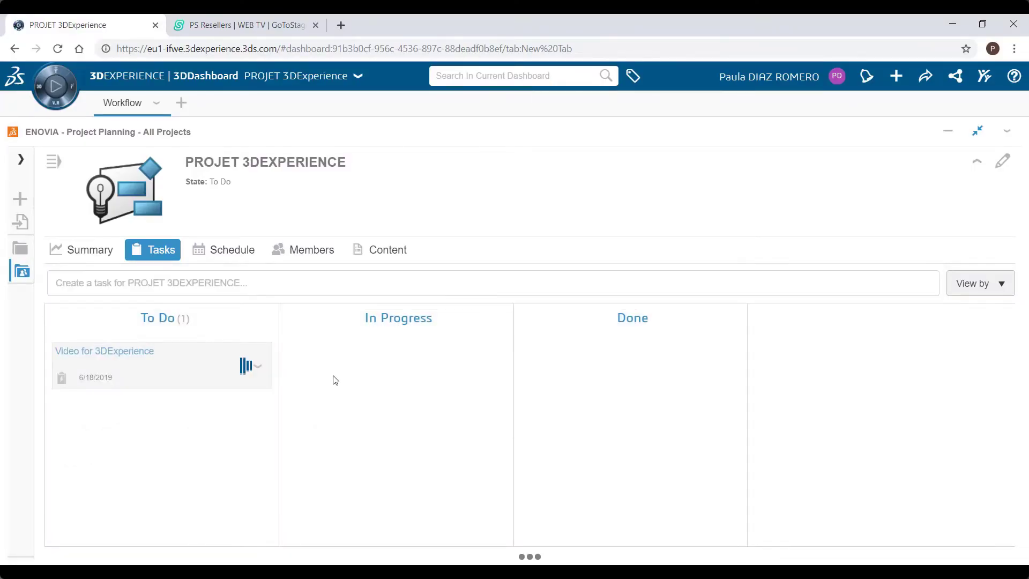
left_click(257, 366)
left_click(277, 390)
Step: Assign the Video for 3DExperience task to the suggested person
scroll(459, 408, "down", 7)
left_click(356, 399)
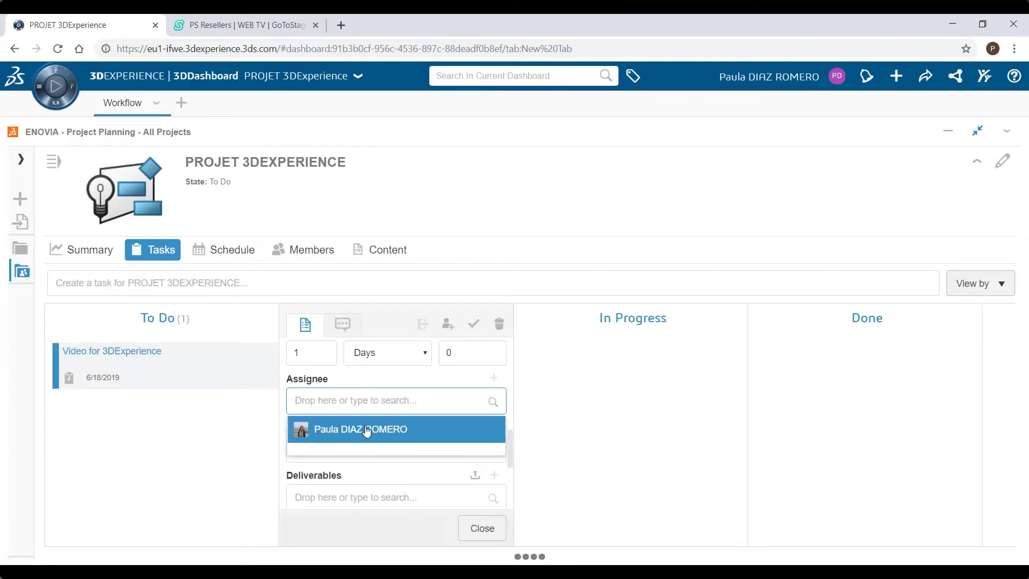
left_click(366, 430)
Step: Set the task's Planned End to Manual and bring up the end-date calendar
scroll(430, 414, "up", 3)
left_click(455, 445)
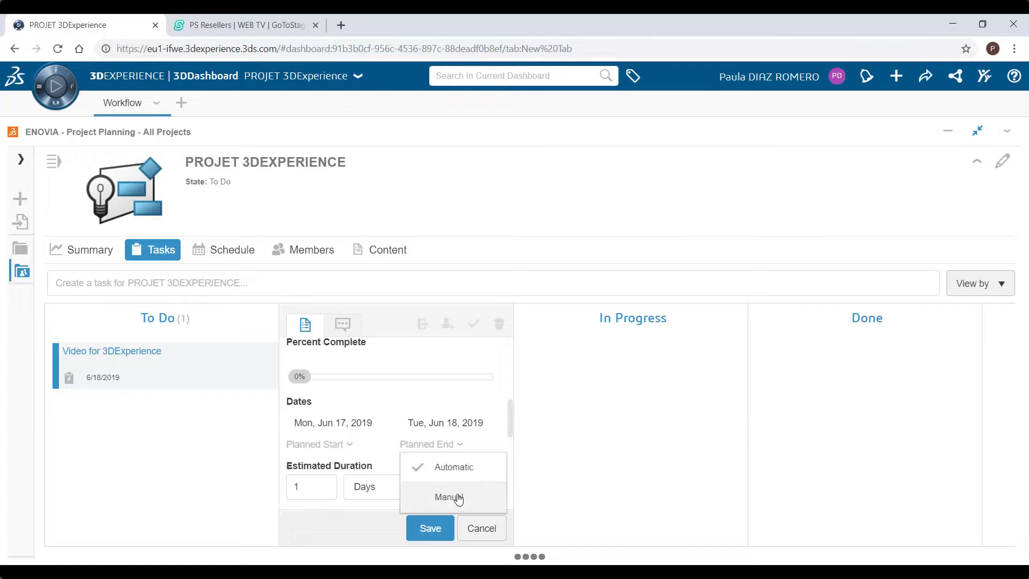
left_click(457, 494)
scroll(457, 409, "down", 1)
left_click(454, 390)
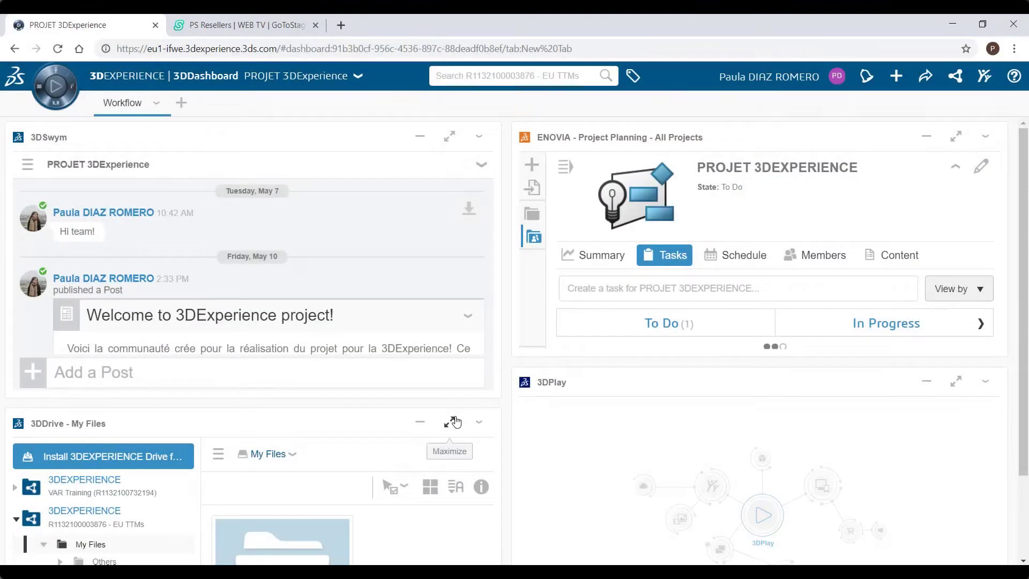
Step: Maximize 3DDrive, open the Others folder with Assem1.SLDASM and jhgjhjg.jpg, then restore the layout
left_click(455, 422)
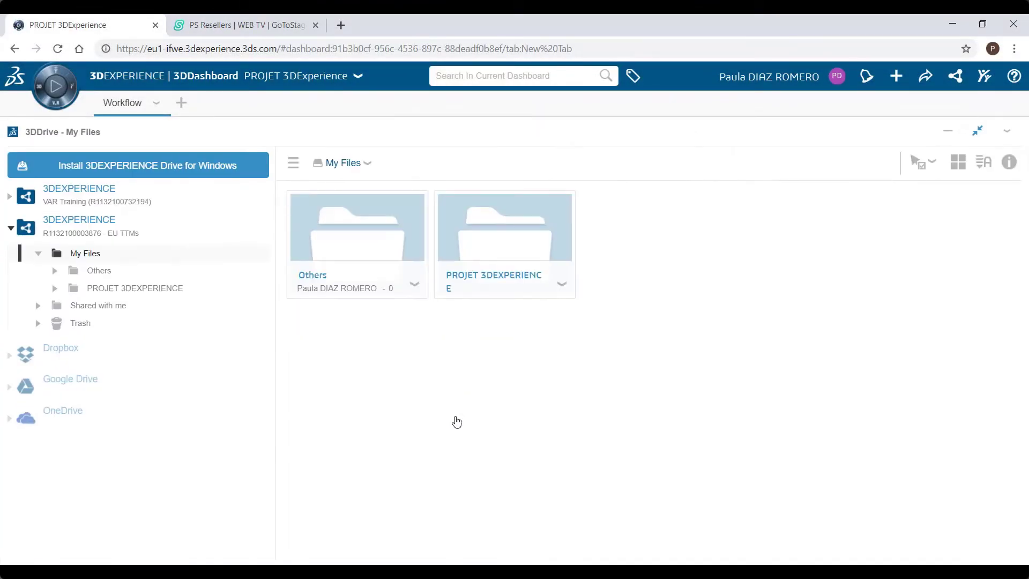
left_click(387, 223)
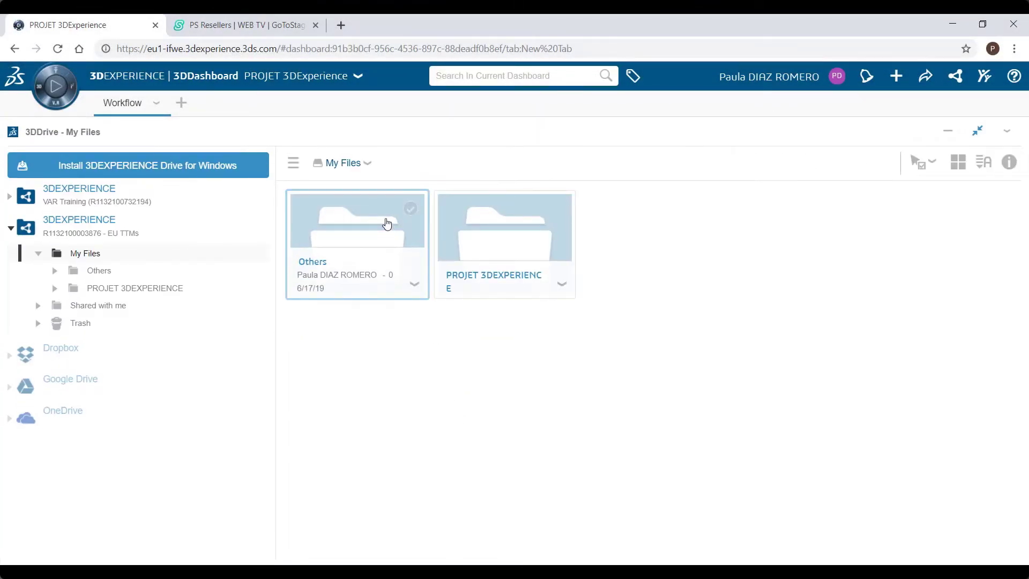
double_click(387, 223)
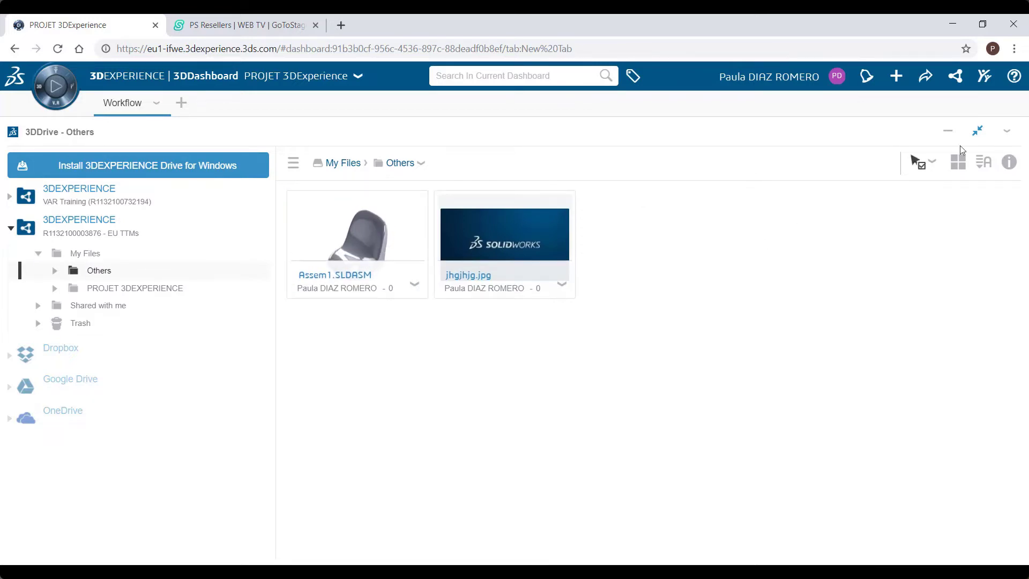
left_click(989, 126)
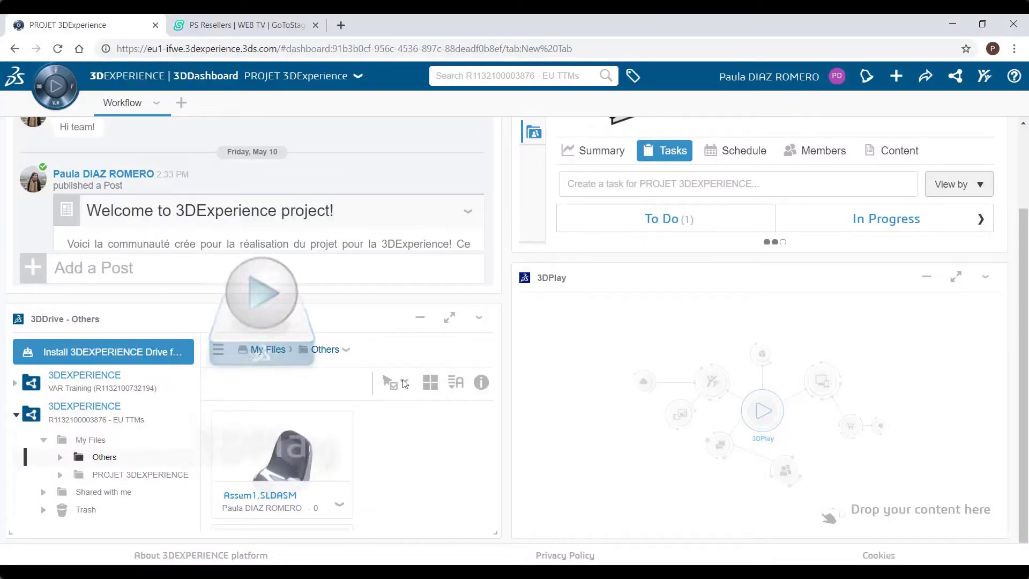
Step: Load Assem1.SLDASM from 3DDrive into 3DPlay, maximize and rotate the seat, then restore
left_click_drag(282, 448, 732, 412)
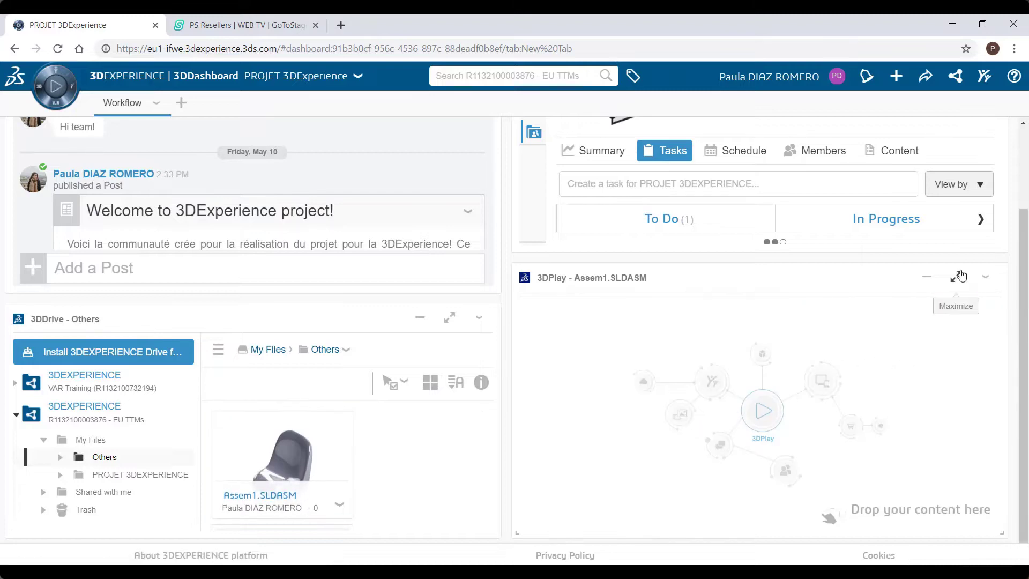
left_click(958, 277)
left_click_drag(643, 378, 536, 321)
left_click(977, 130)
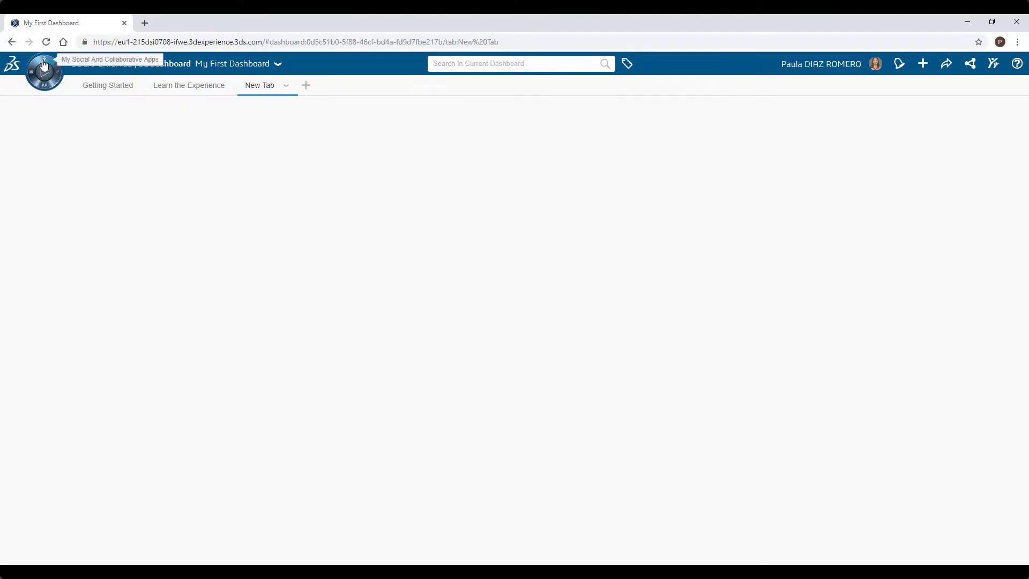
Step: Add a 3DSwym widget from Social and Collaborative apps and start a new community request
left_click(43, 64)
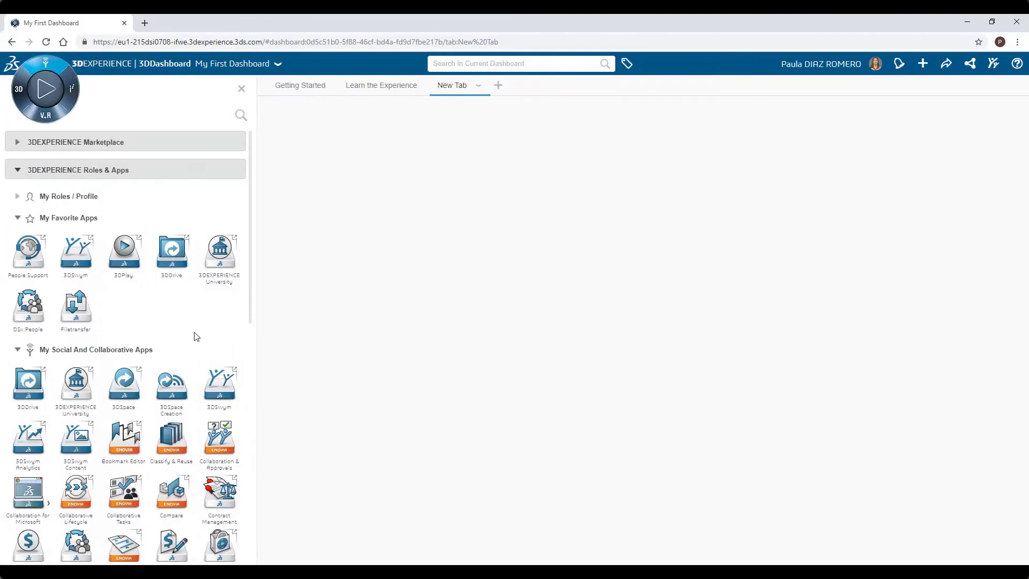
left_click_drag(254, 373, 352, 258)
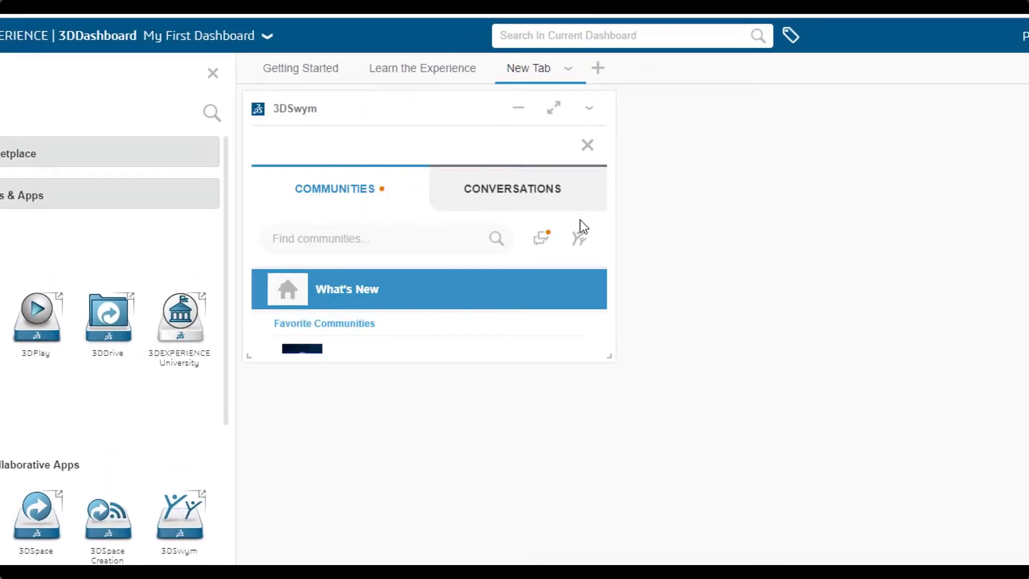
left_click(581, 239)
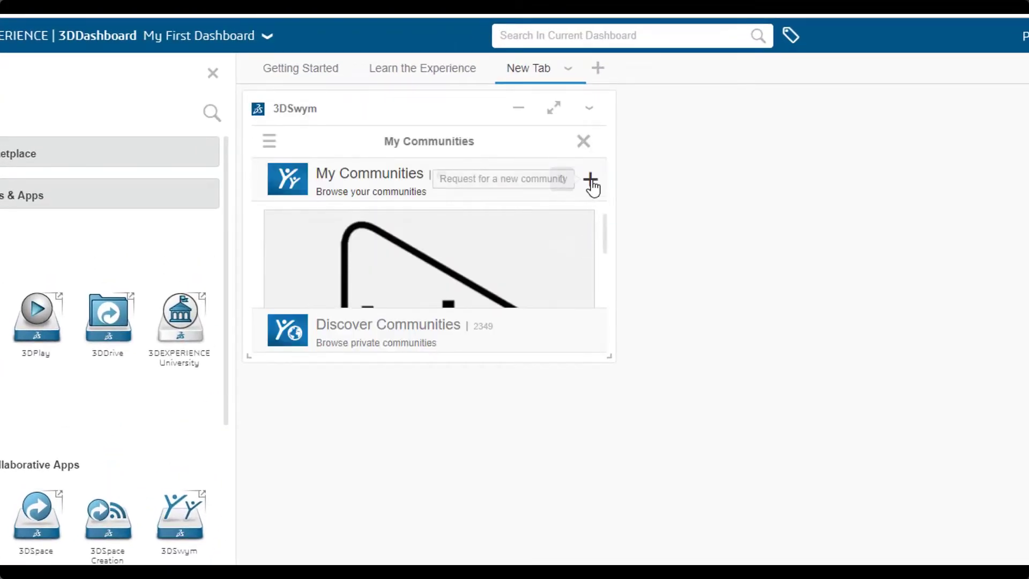
left_click(590, 180)
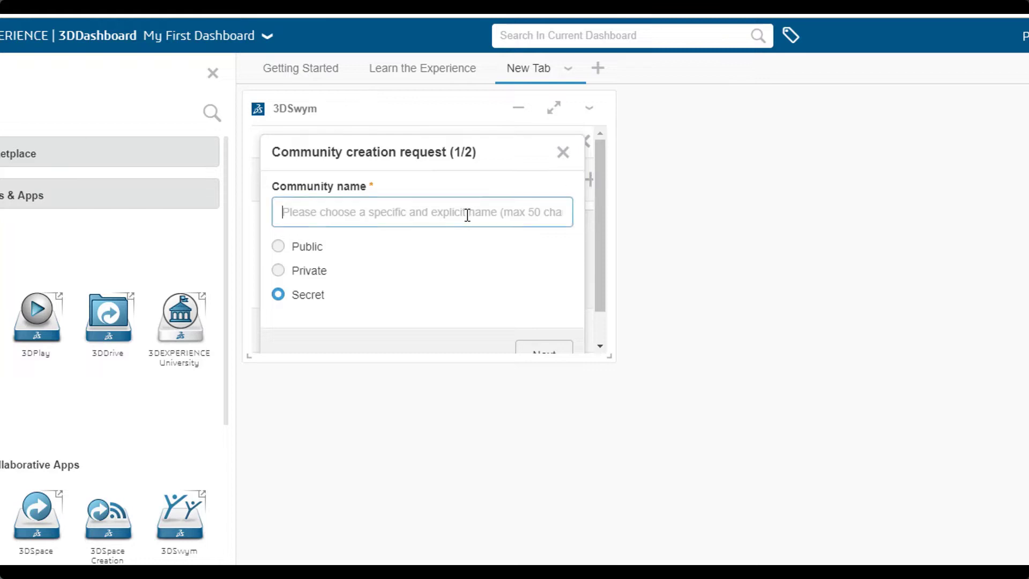
left_click_drag(605, 270, 604, 303)
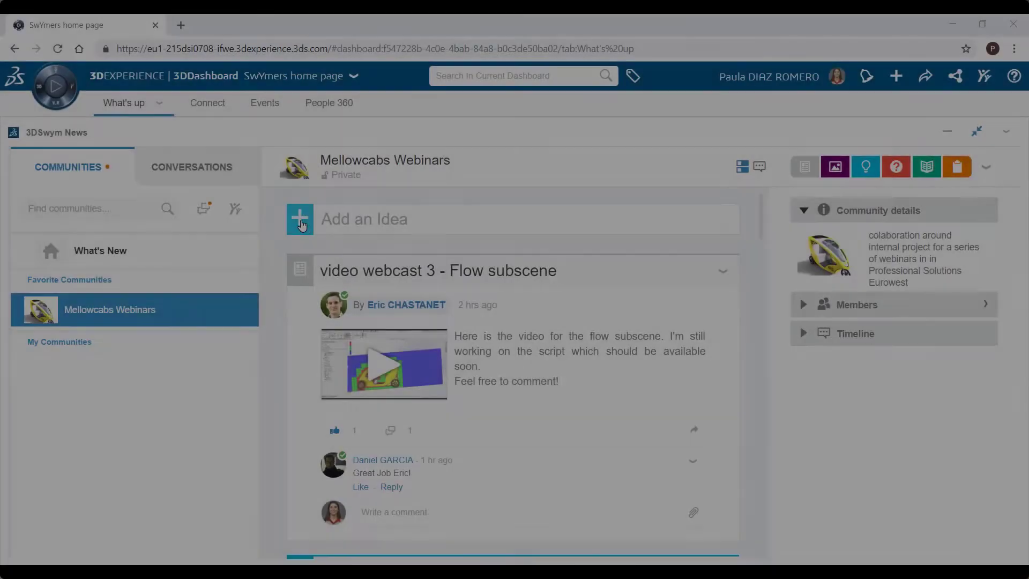
left_click(300, 220)
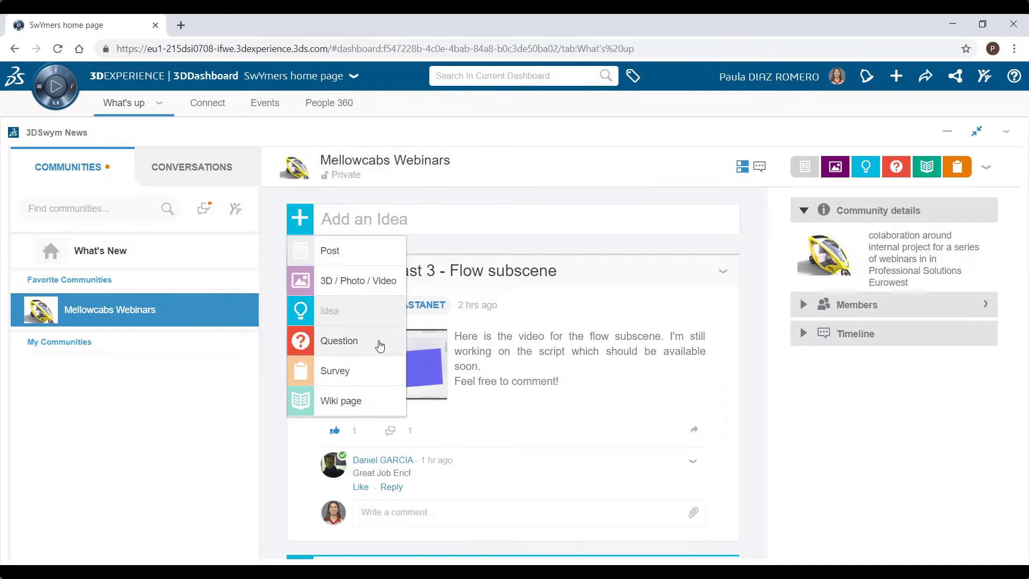
Step: Filter the Mellowcabs Webinars feed to ideas and inspect the 17-idea Ideas Pipeline funnel
left_click(864, 170)
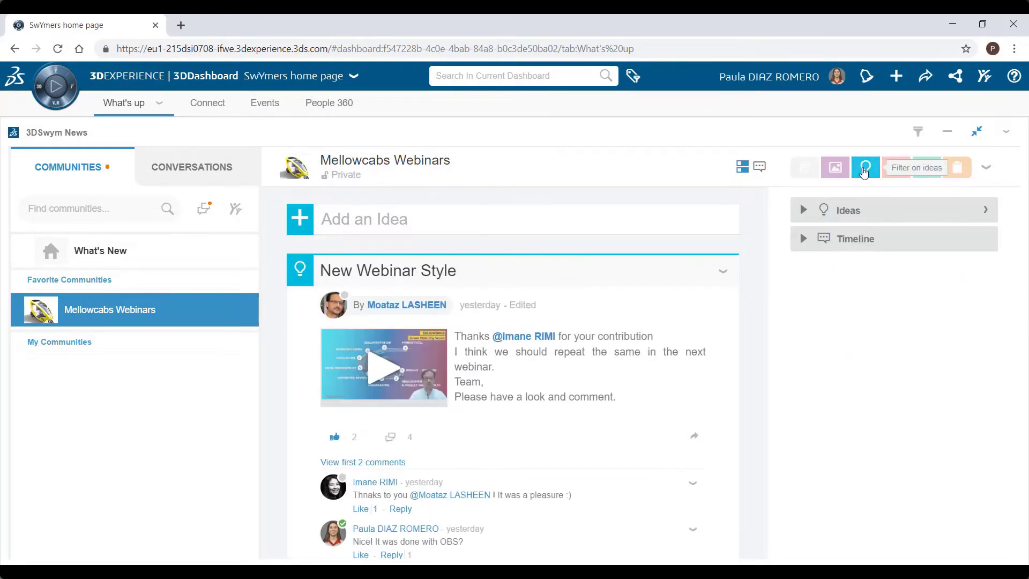
left_click(974, 213)
mouse_move(170, 336)
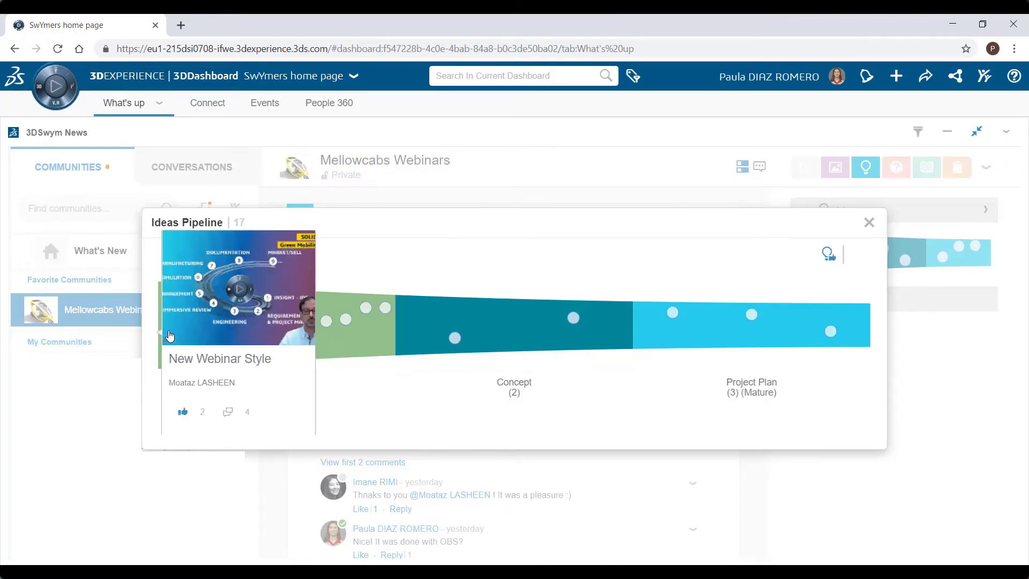
mouse_move(831, 332)
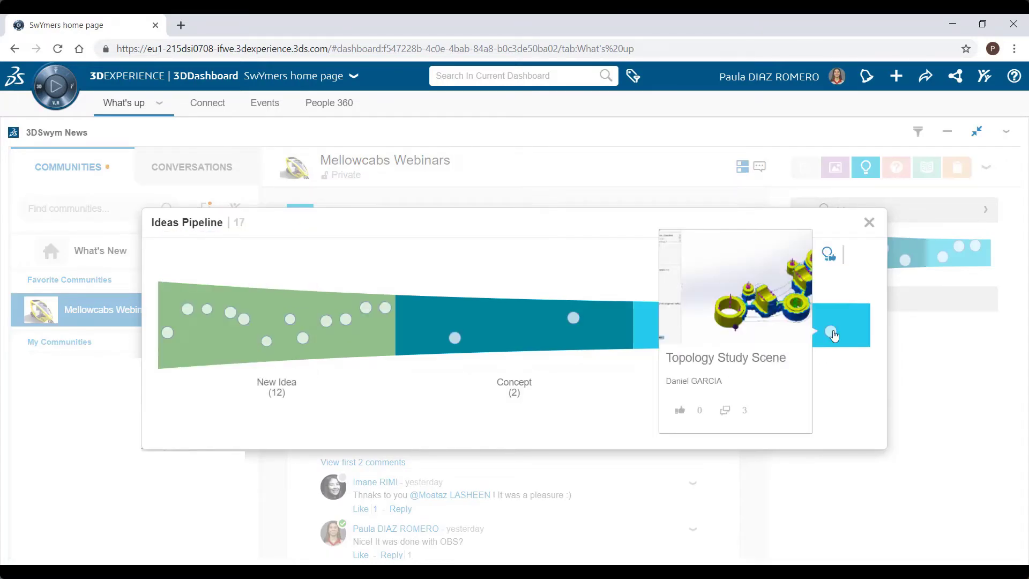